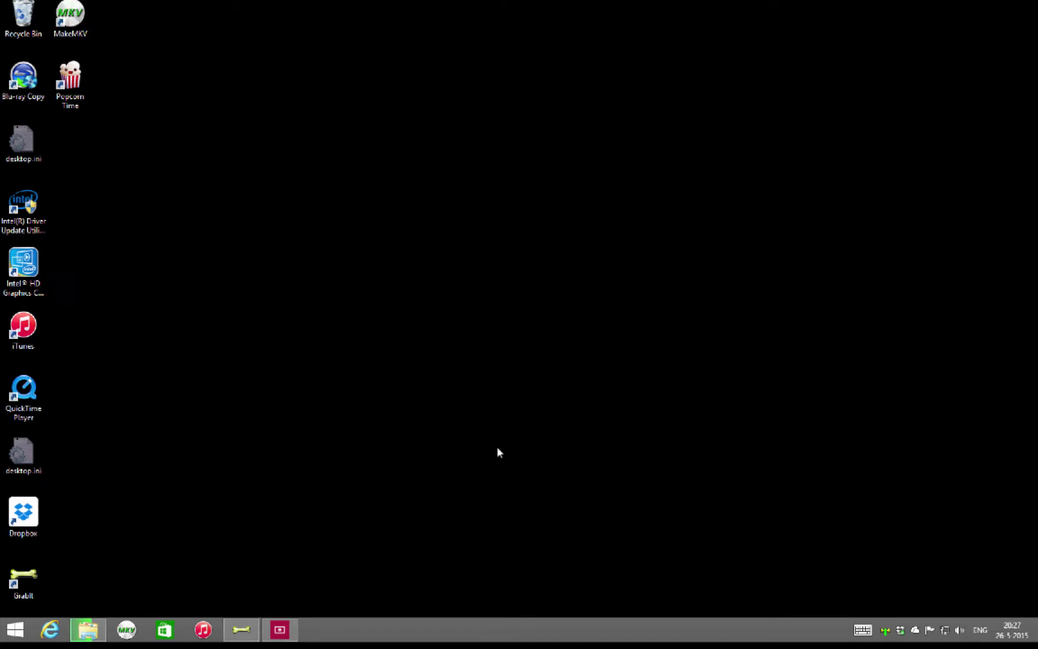
# Close the Video recorder window from its taskbar menu.
pyautogui.rightClick(281, 629)
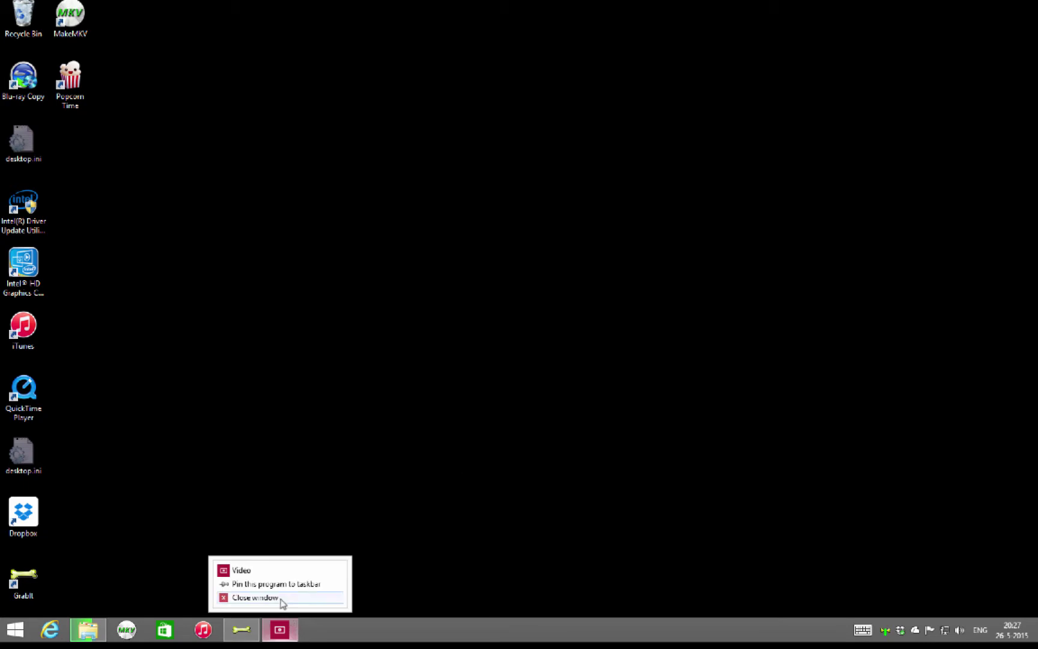
pyautogui.click(272, 596)
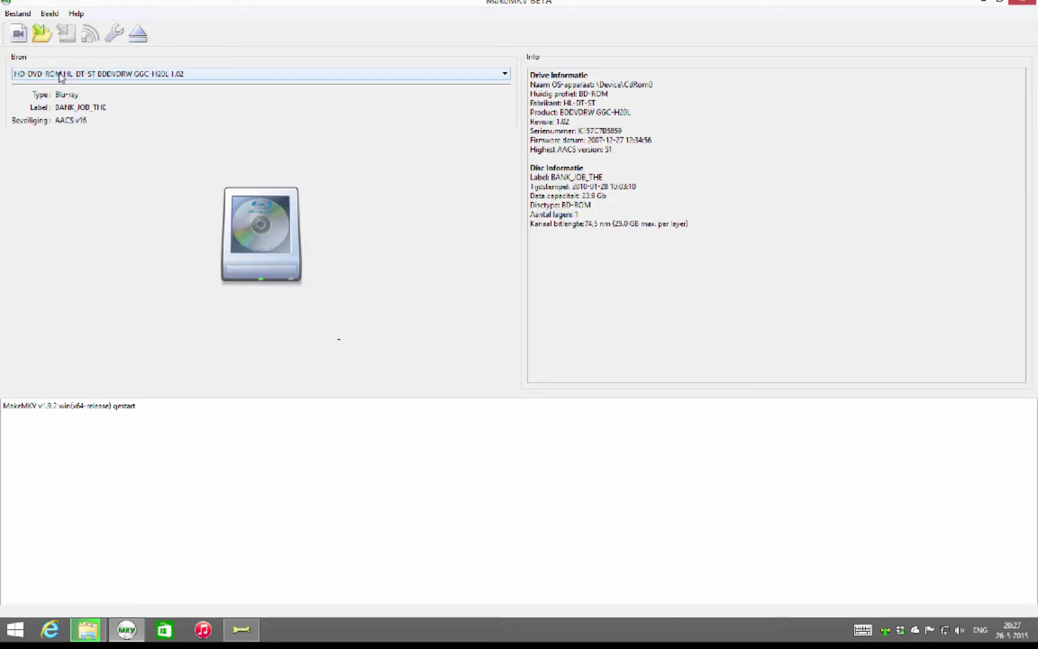
pyautogui.click(60, 75)
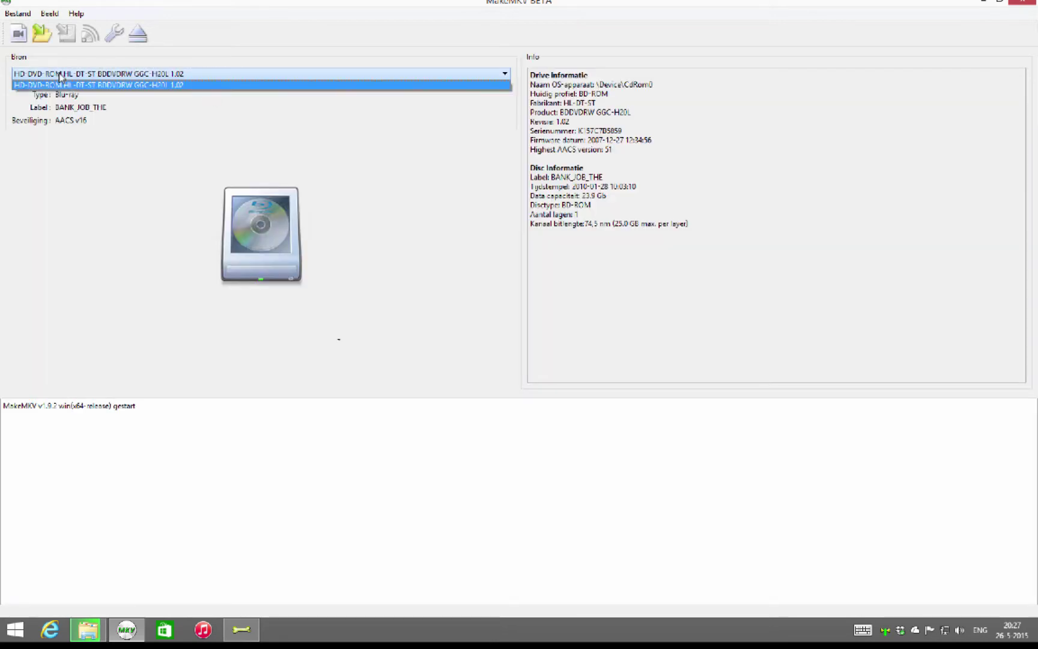
pyautogui.click(111, 86)
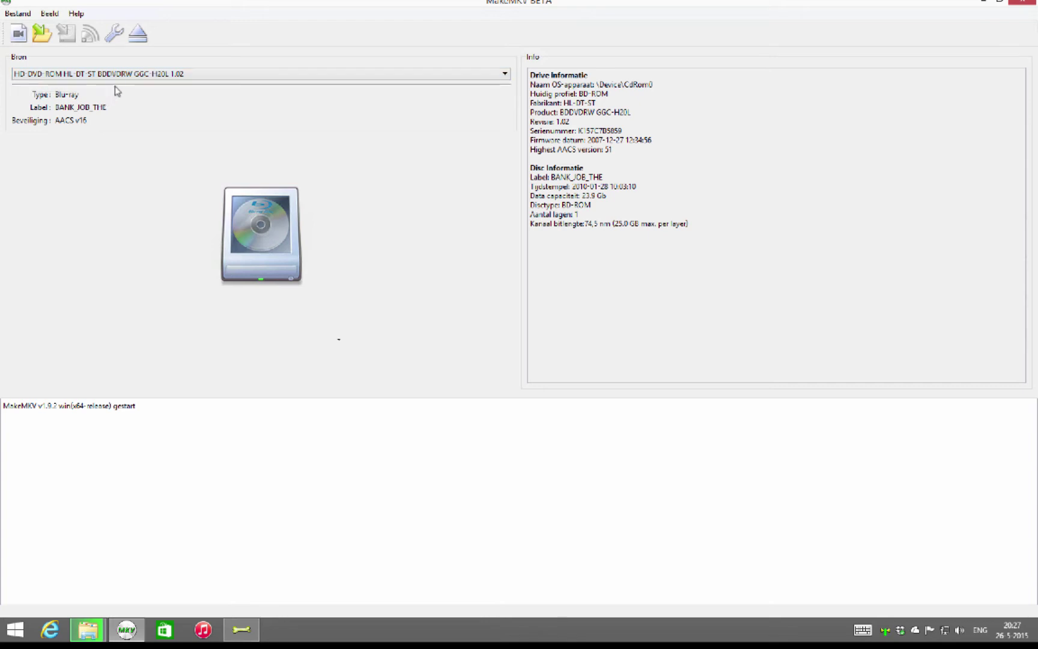
pyautogui.click(29, 15)
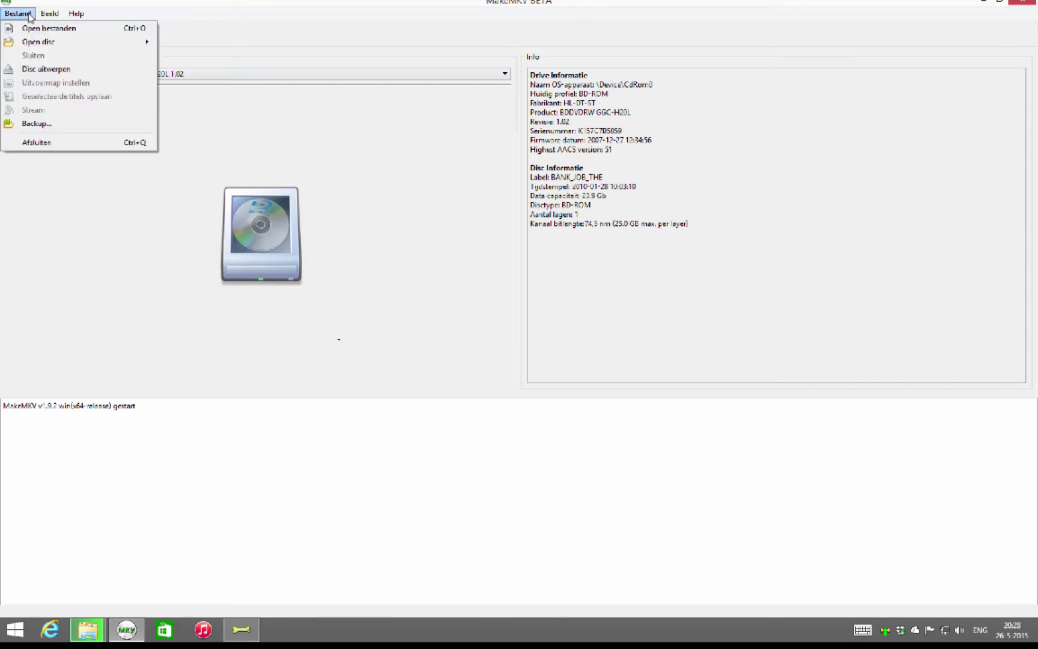
pyautogui.click(29, 14)
pyautogui.click(18, 14)
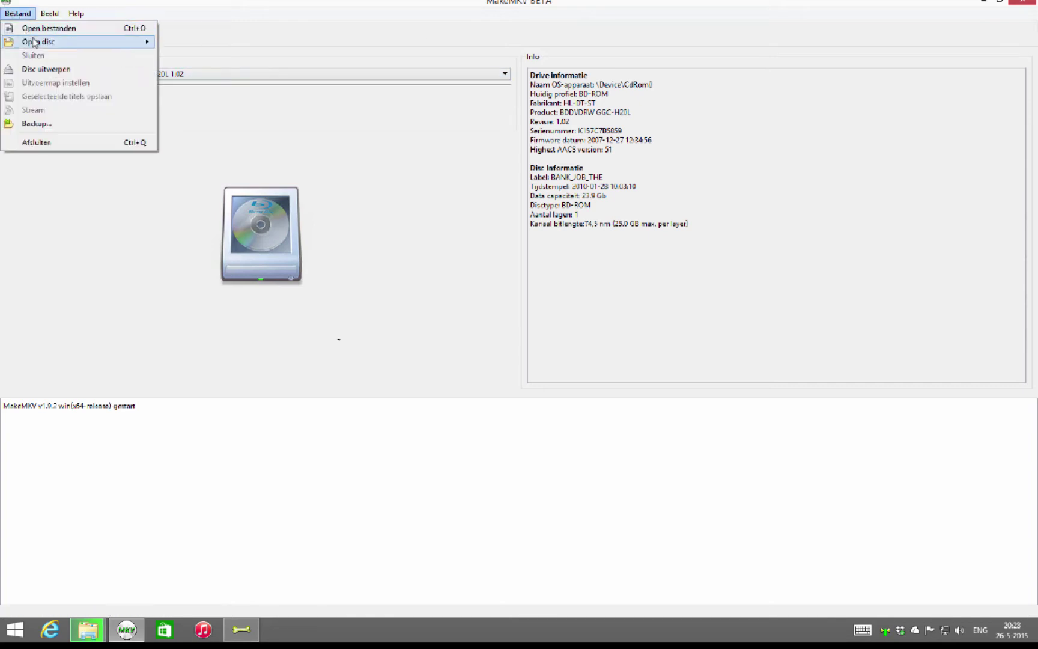
pyautogui.click(59, 30)
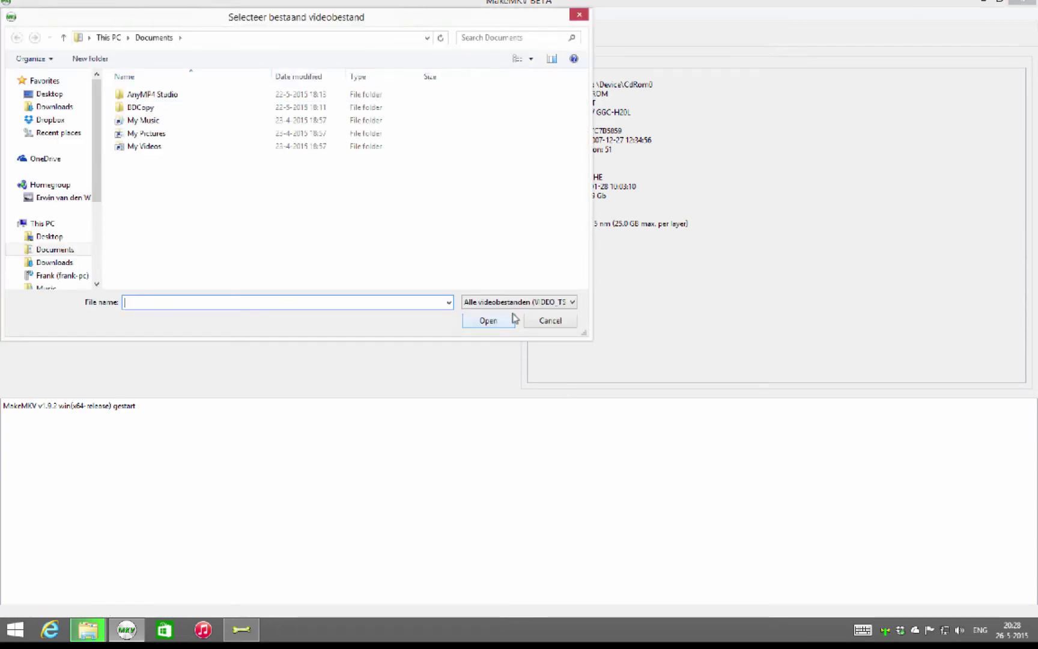
pyautogui.click(500, 301)
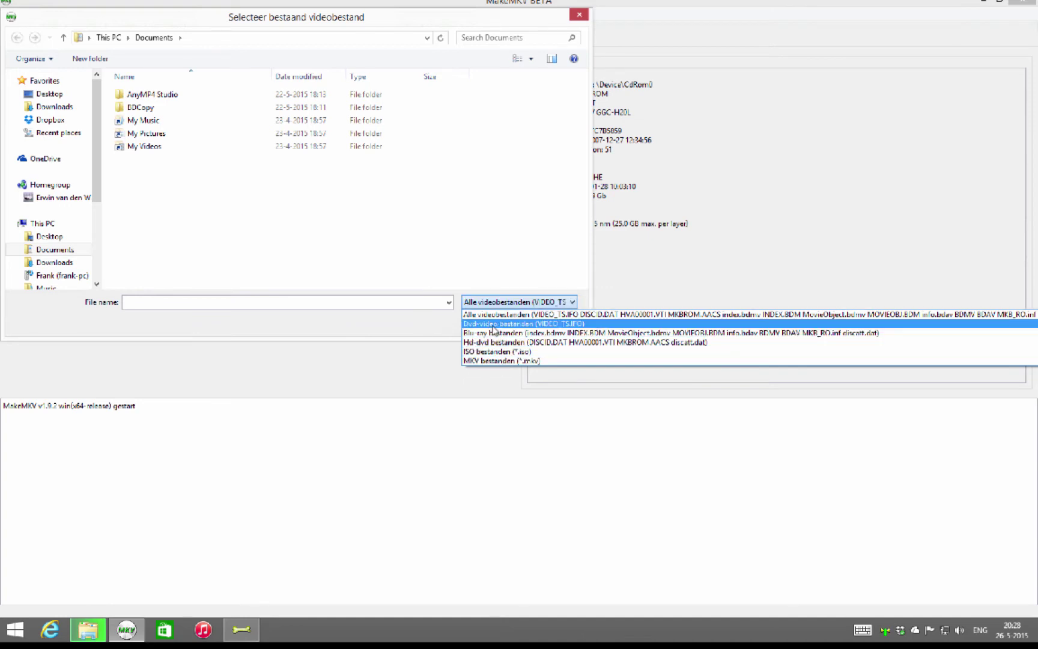
pyautogui.click(414, 325)
pyautogui.click(545, 325)
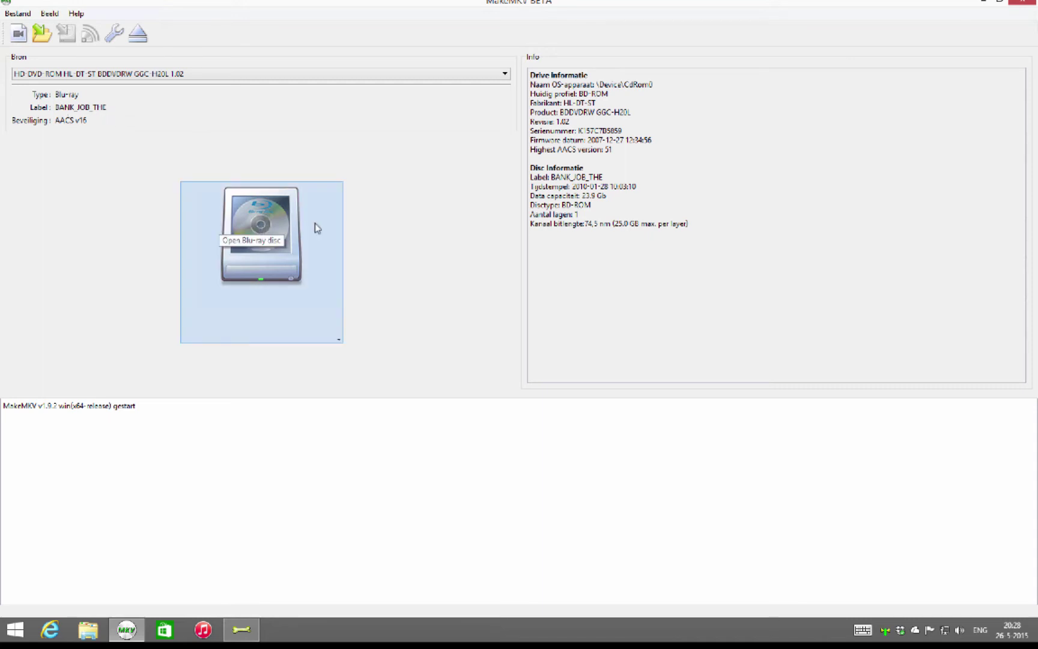
# Open the BANK_JOB_THE Blu-ray and accept the 30-day evaluation so its 12 titles load.
pyautogui.click(276, 224)
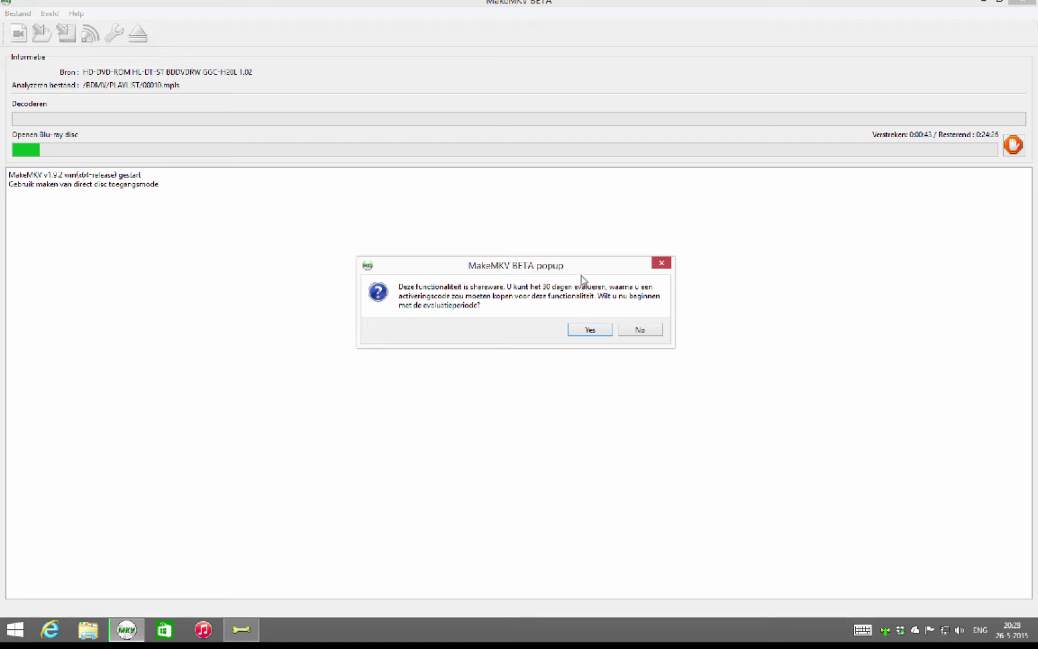
pyautogui.click(591, 330)
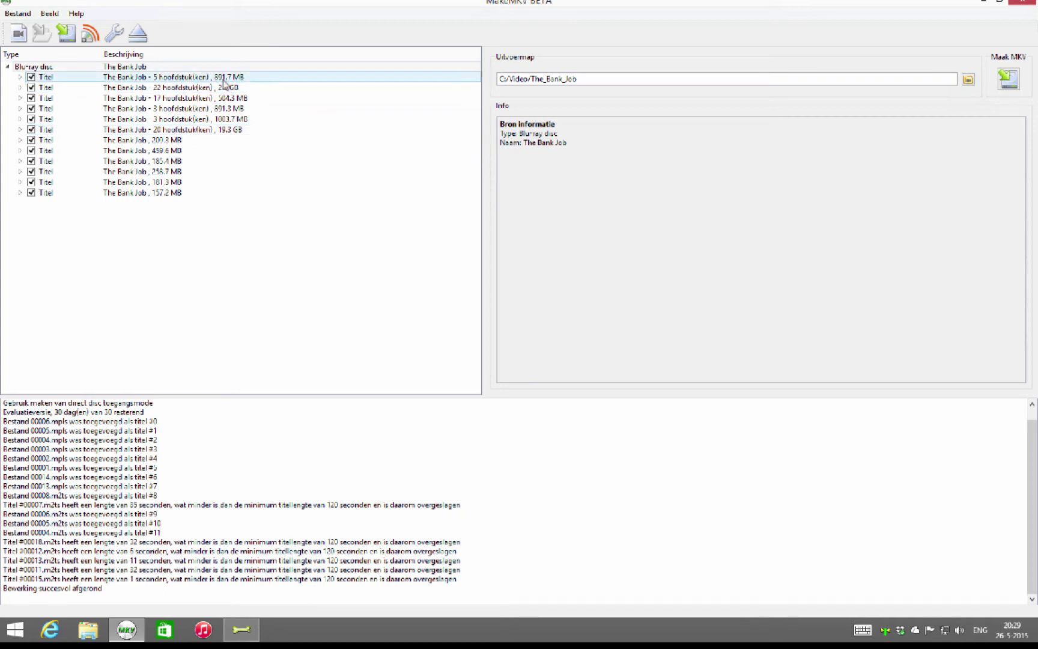
# Select the 19.3 GB title and untick the 1003.7 MB, 801.3 MB, 17-chapter, 2.3 GB and 801.7 MB titles.
pyautogui.click(225, 130)
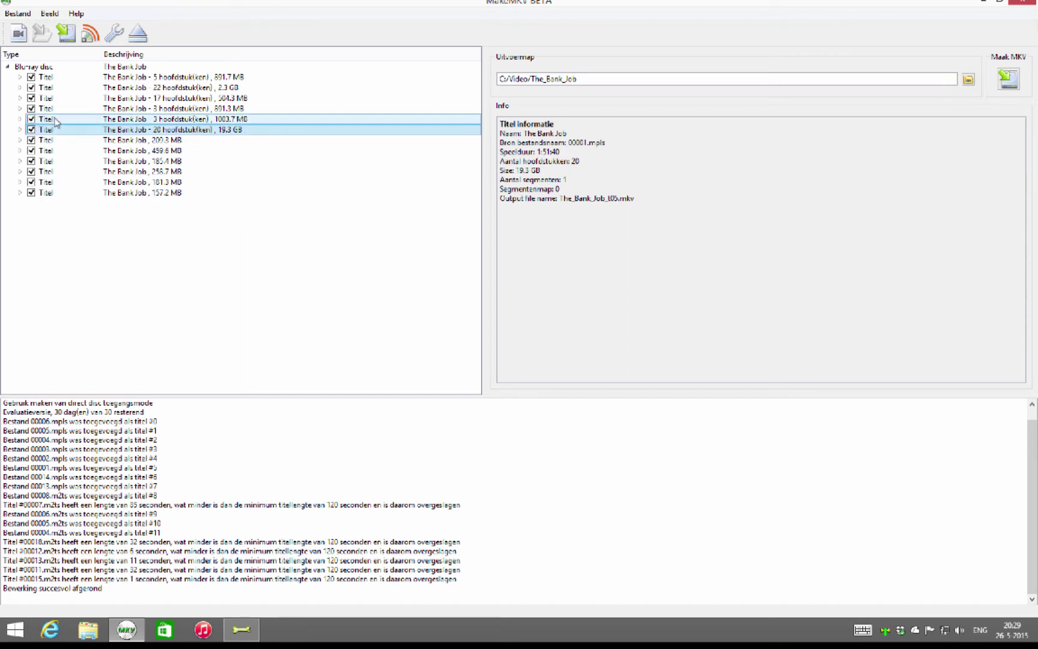
pyautogui.click(31, 119)
pyautogui.click(31, 108)
pyautogui.click(31, 98)
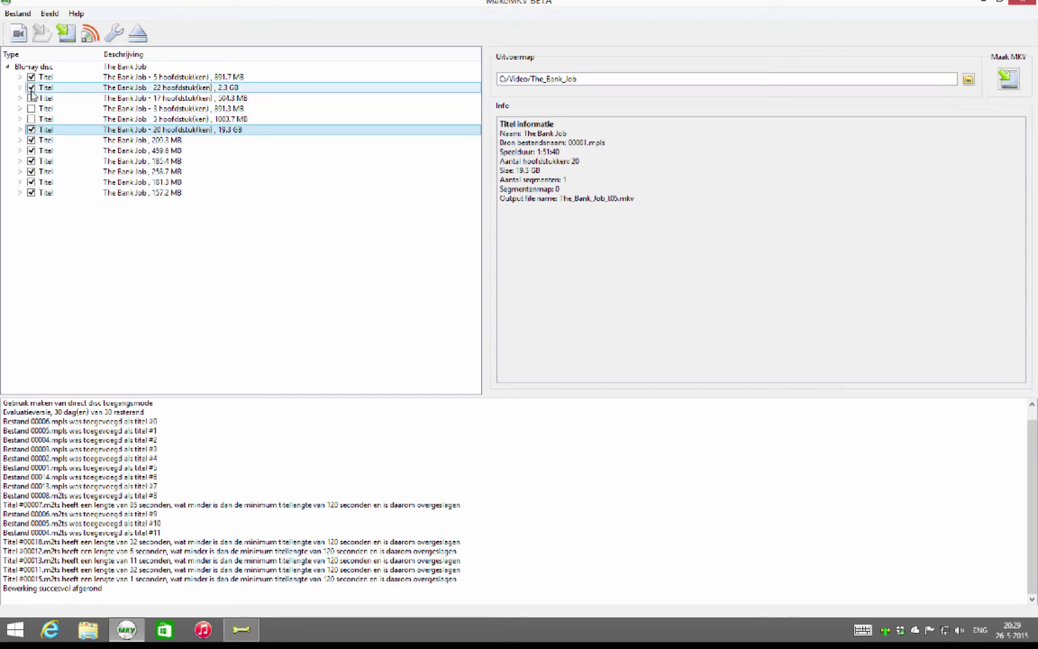
pyautogui.click(31, 87)
pyautogui.click(31, 77)
# Untick the 200.3, 459.6, 185.4, 256.7, 181.3 and 157.2 MB titles, then expand the main title's tracks.
pyautogui.click(31, 140)
pyautogui.click(31, 151)
pyautogui.click(31, 161)
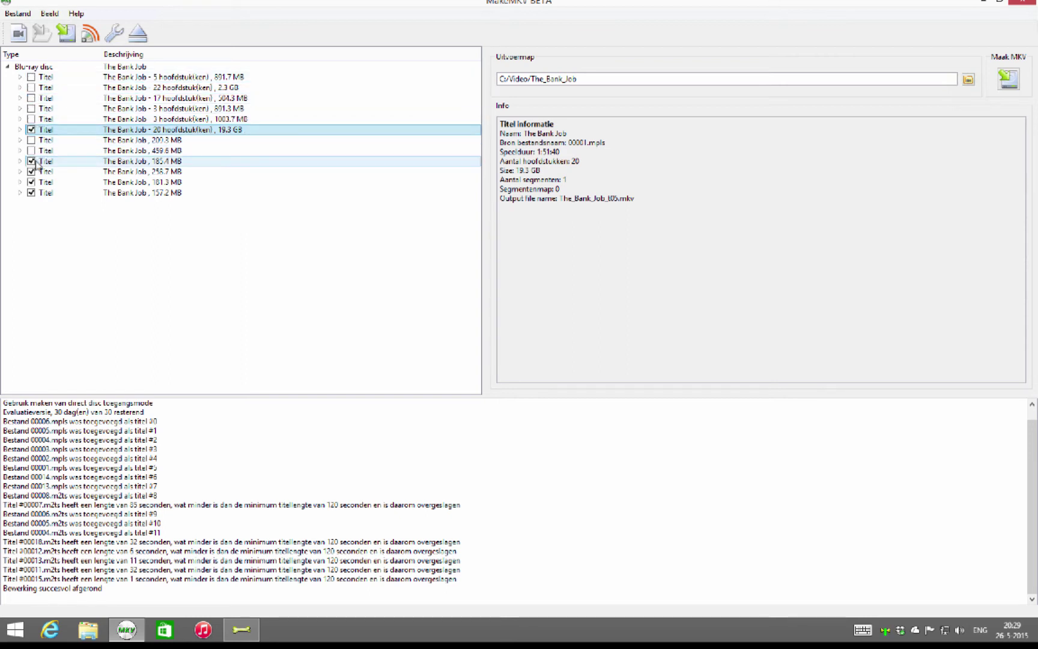
pyautogui.click(31, 172)
pyautogui.click(32, 182)
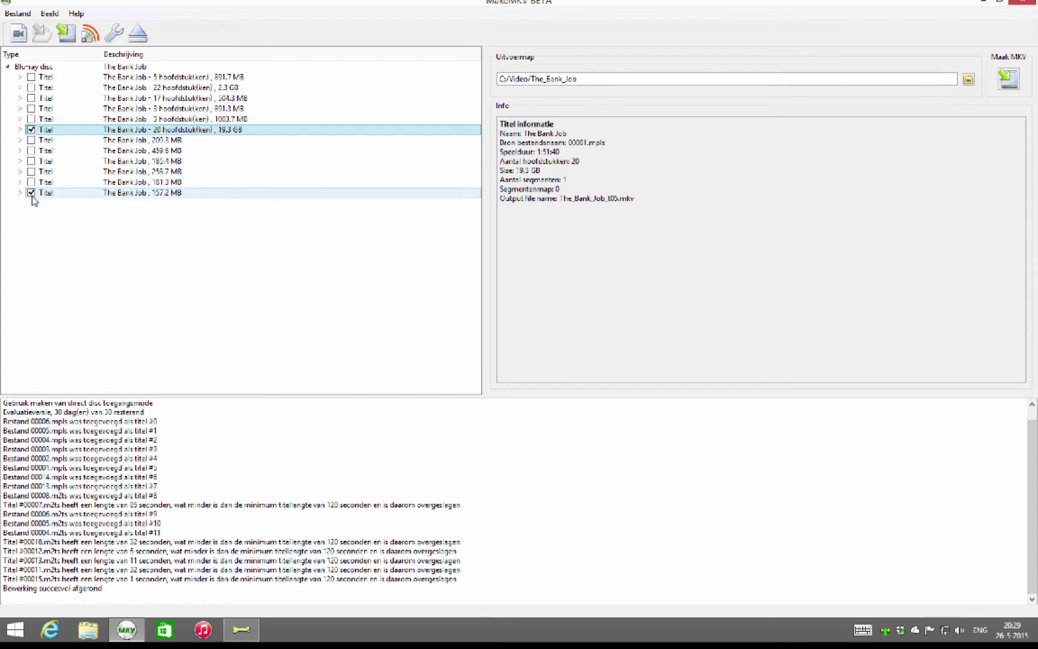
pyautogui.click(32, 192)
pyautogui.click(18, 130)
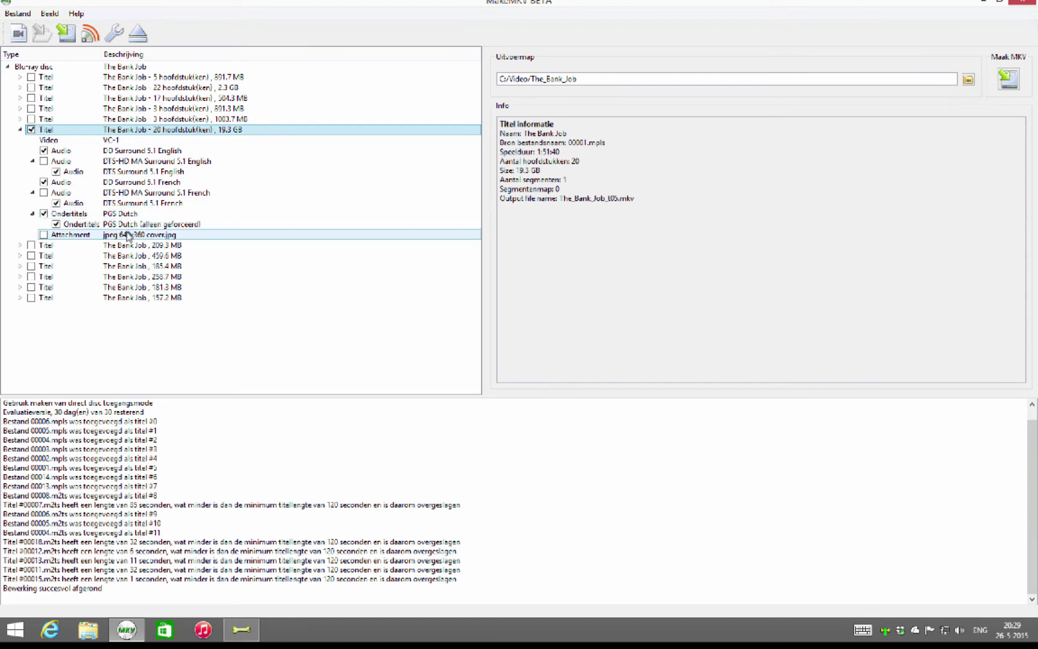
# Tick the cover.jpg attachment and DTS-HD MA 5.1 English audio, and untick DTS 5.1 French.
pyautogui.click(44, 235)
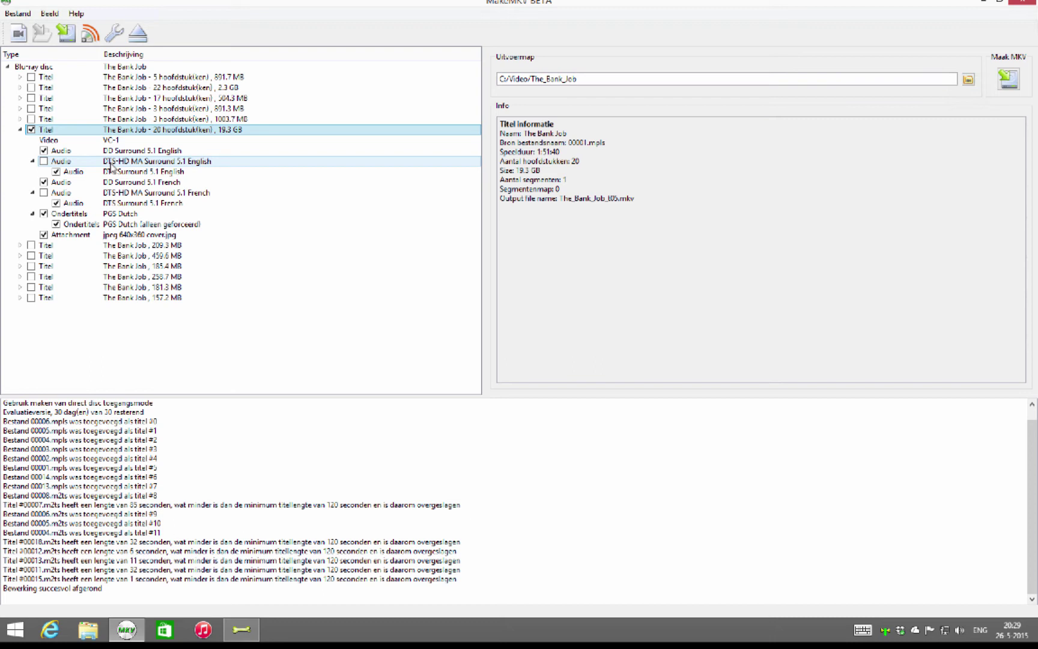
pyautogui.click(44, 162)
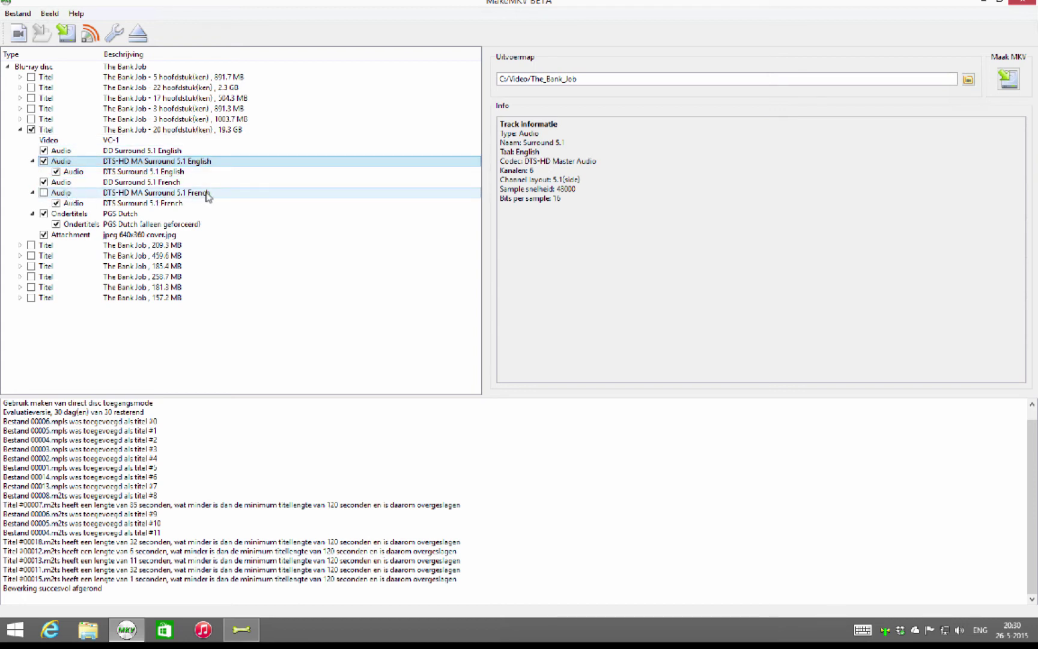
pyautogui.click(56, 204)
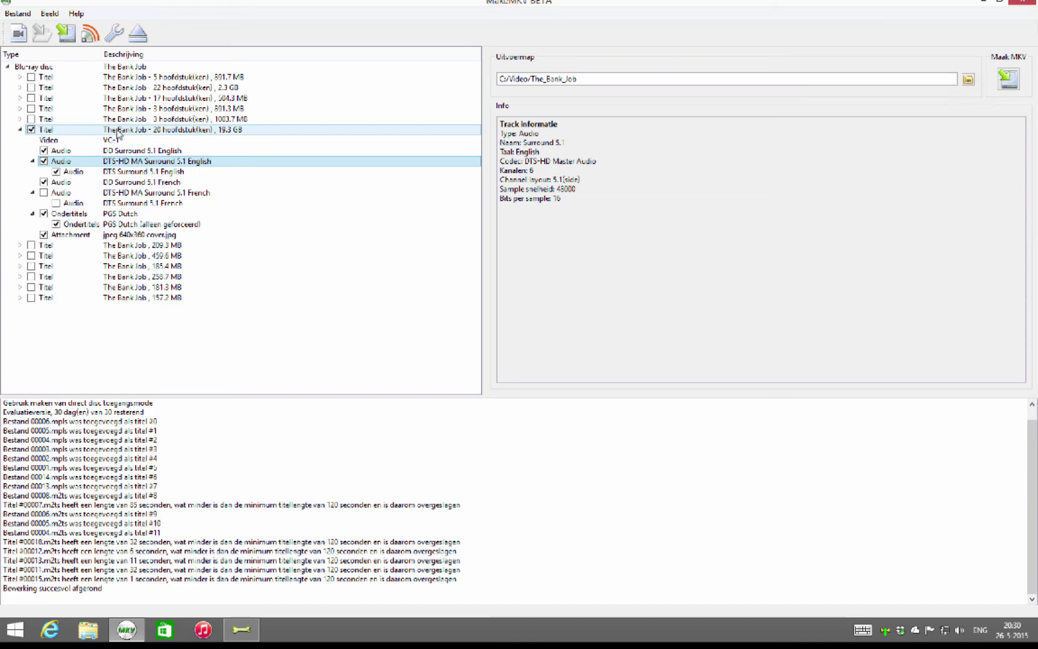
# Collapse the disc tree and keep the output folder at C:/Video/The_Bank_Job.
pyautogui.click(20, 130)
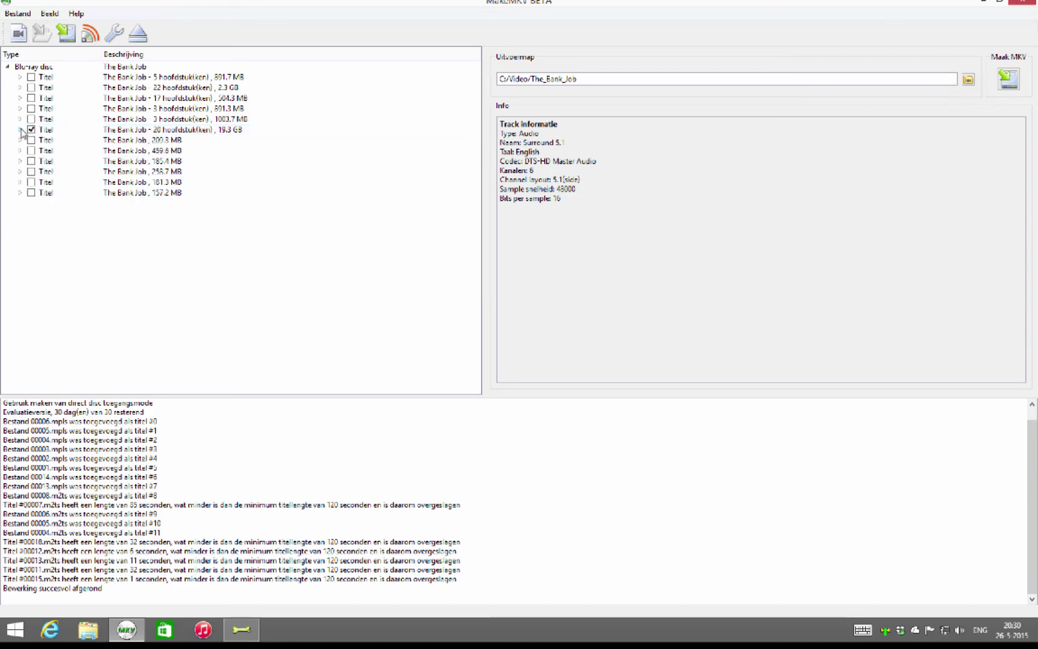
pyautogui.click(7, 67)
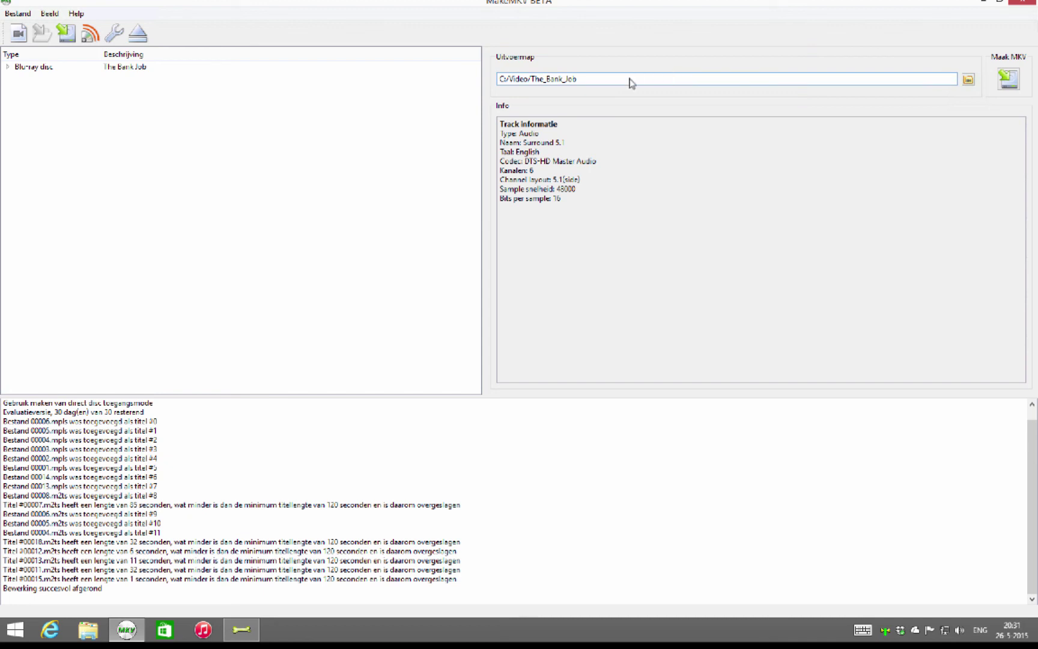
pyautogui.click(969, 80)
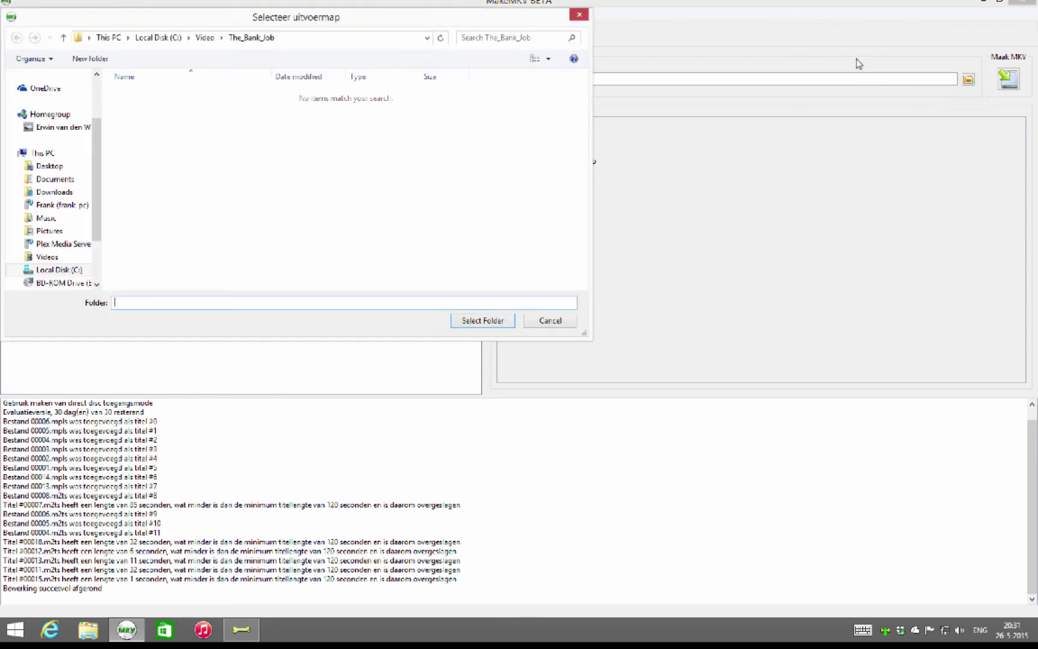
pyautogui.click(561, 324)
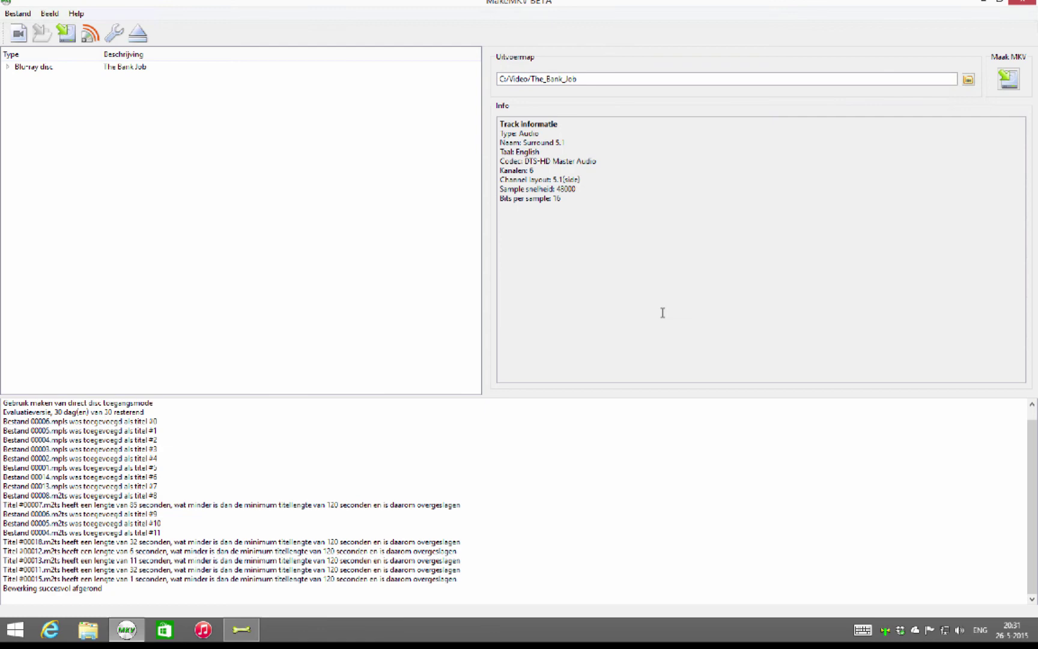
# Start the rip with Maak MKV, saving the main title as The_Bank_Job_t05.mkv.
pyautogui.click(1009, 78)
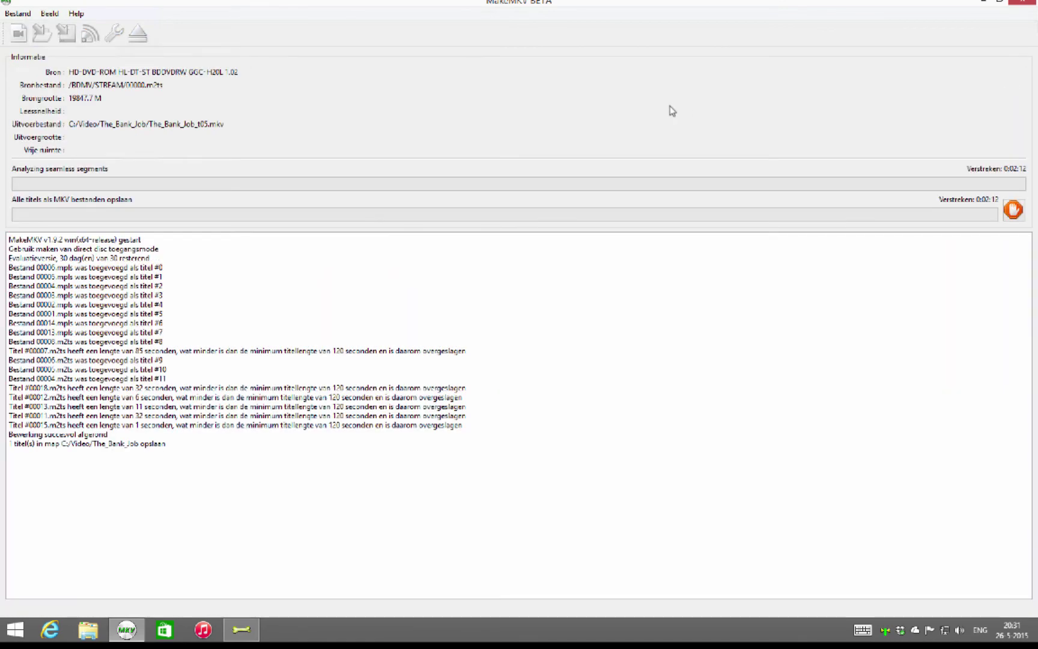